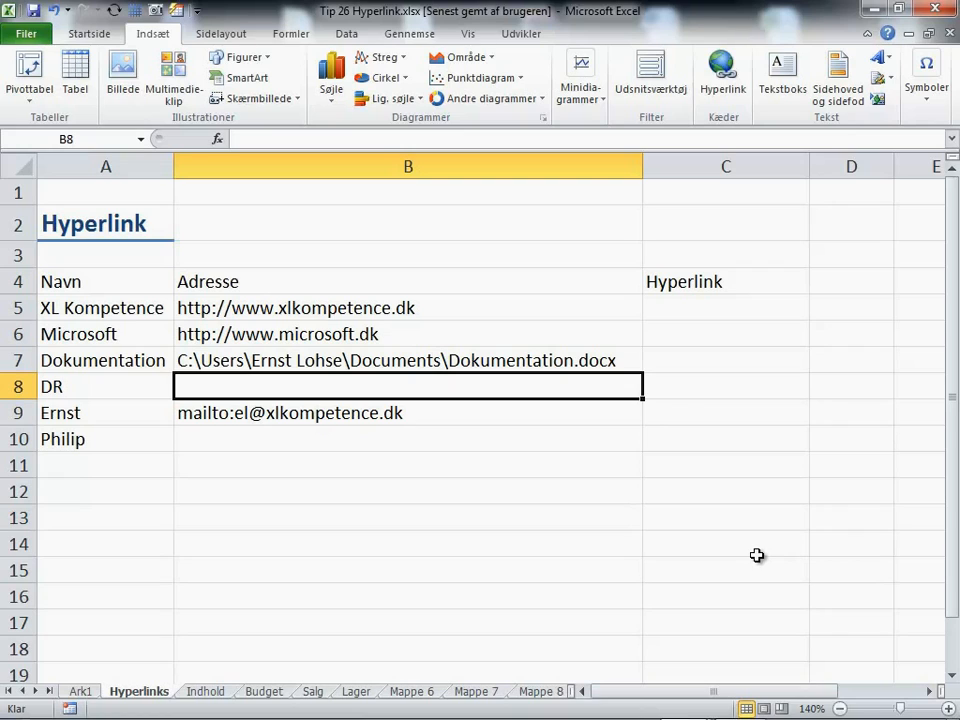
type("ht")
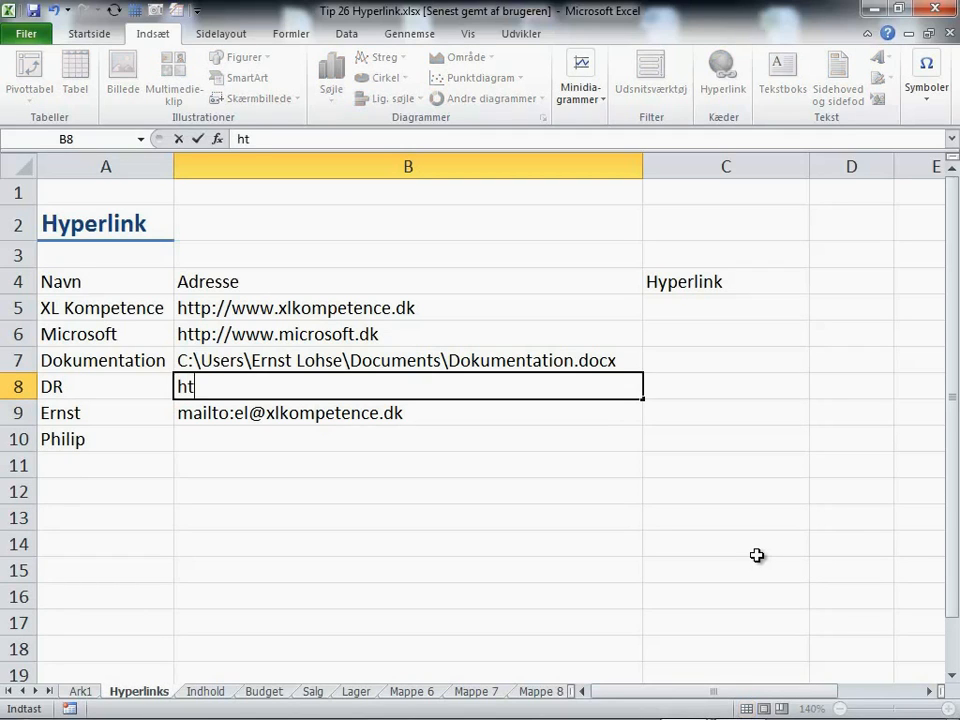
type("tp://ww")
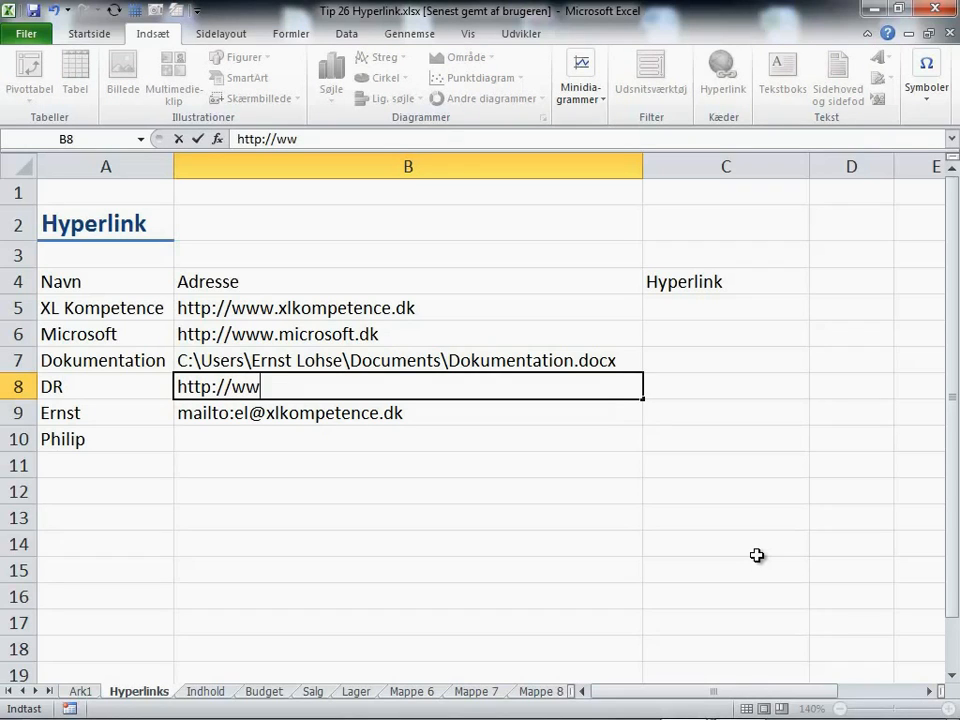
type(".")
key("BackSpace")
type("w.dr.dk")
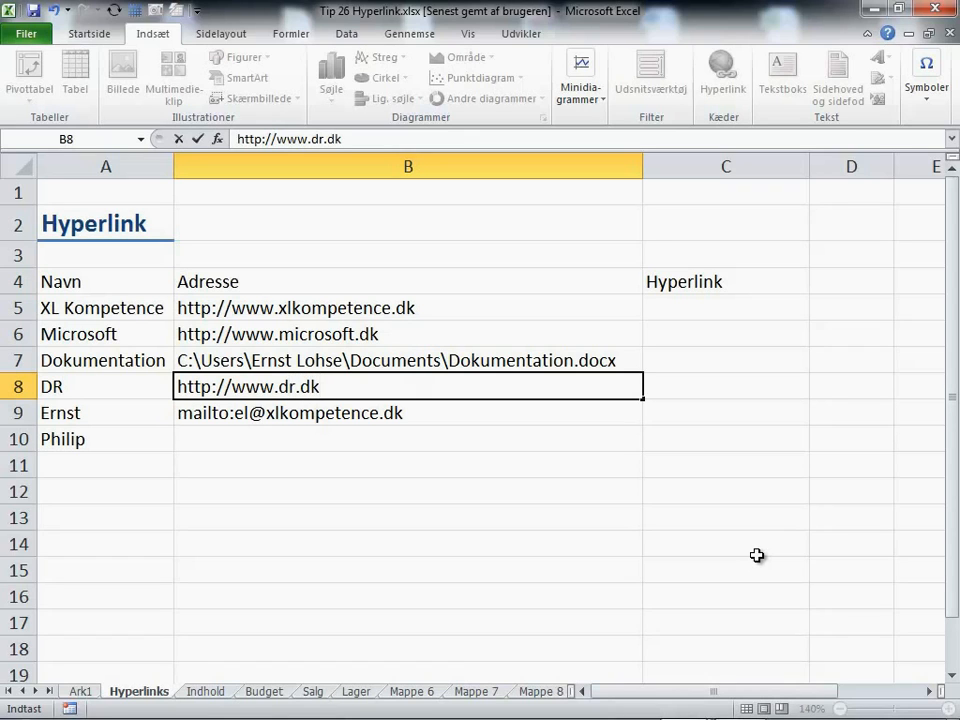
key("Return")
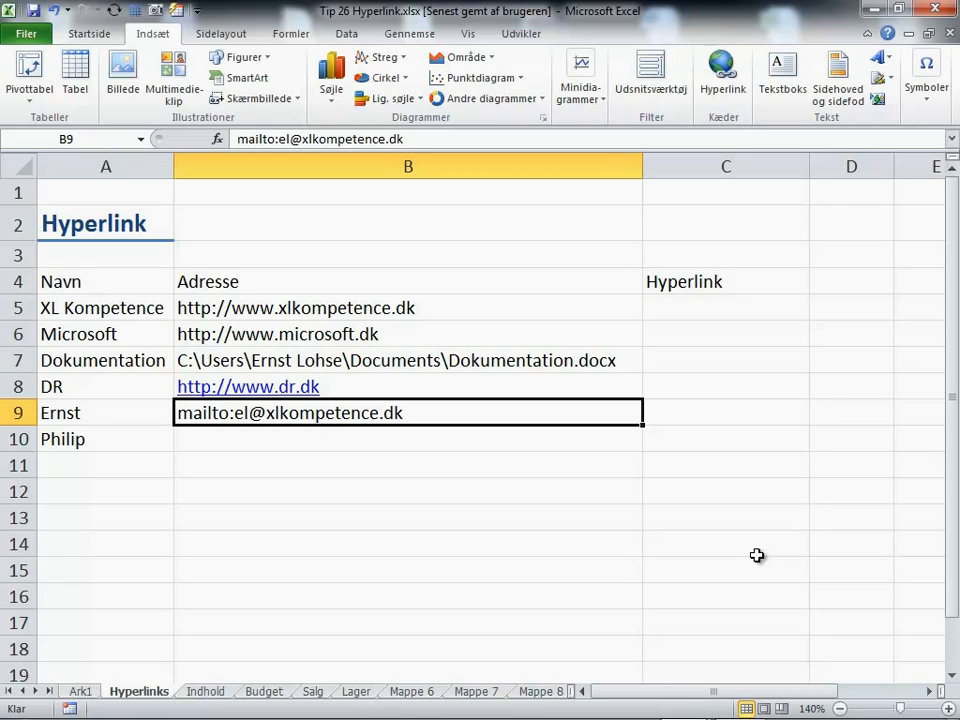
key("ctrl+z")
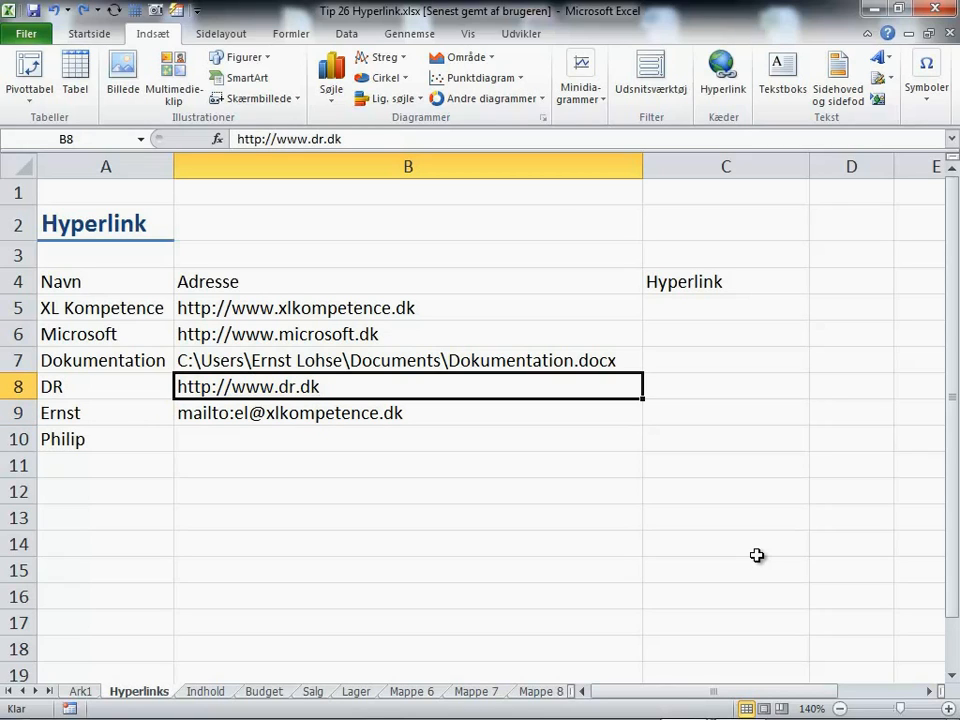
key("Down")
key("Down")
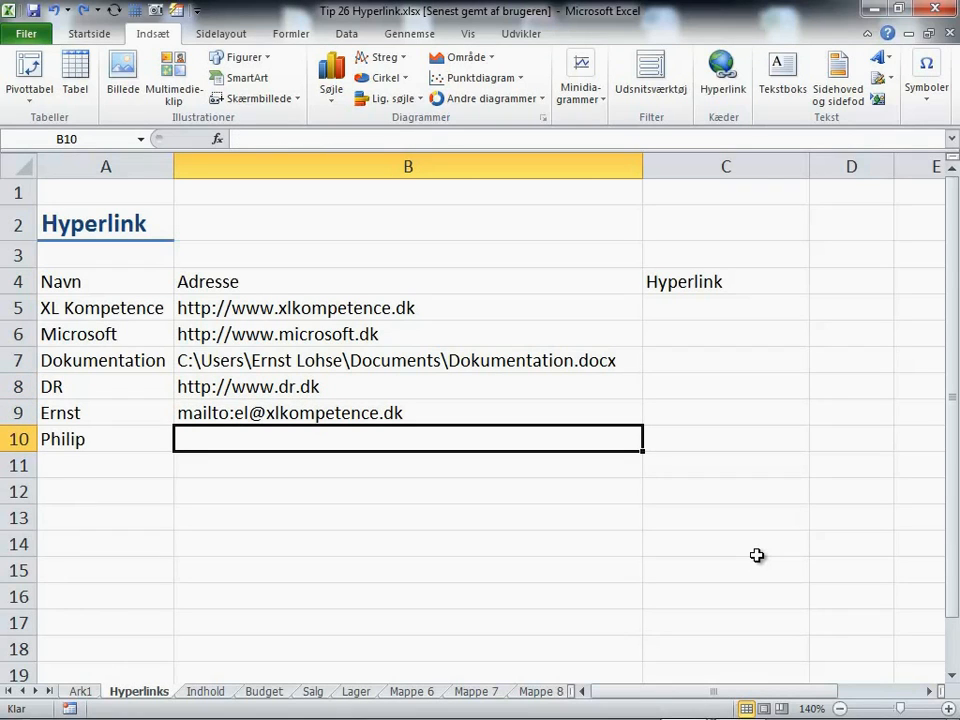
- Enter the last person's mailto: e-mail address in B10, undoing its automatic hyperlink
type("mailto")
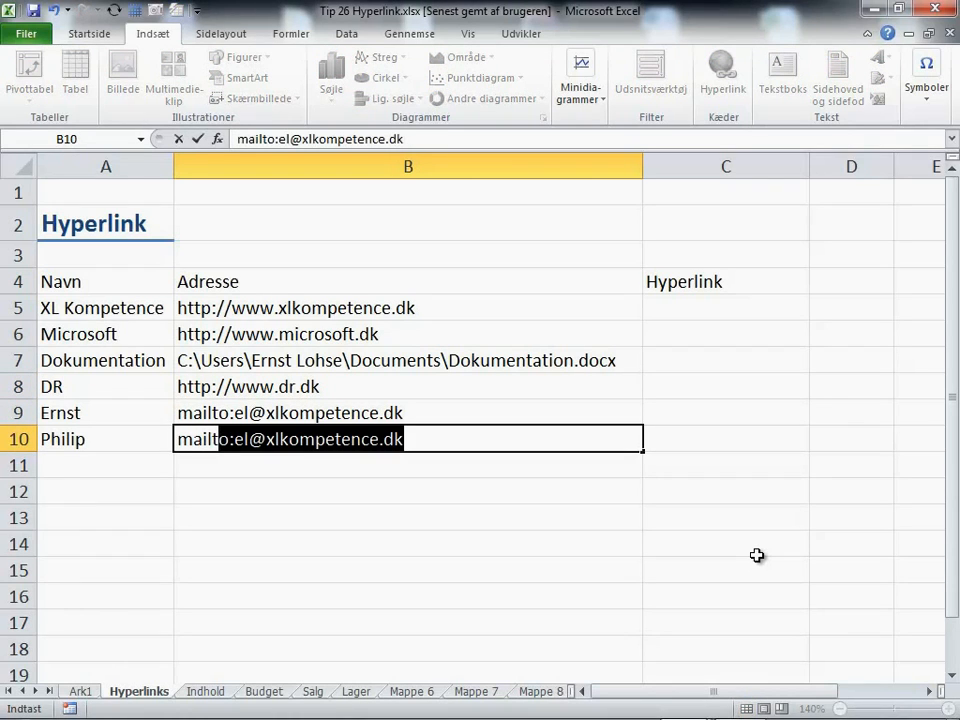
type(":")
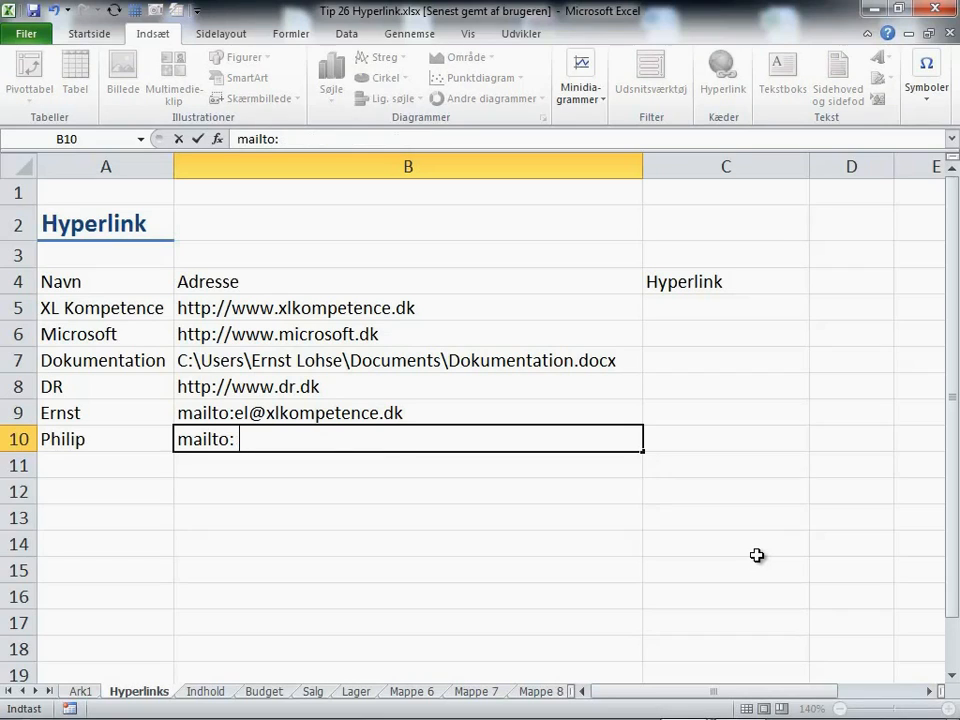
key("BackSpace")
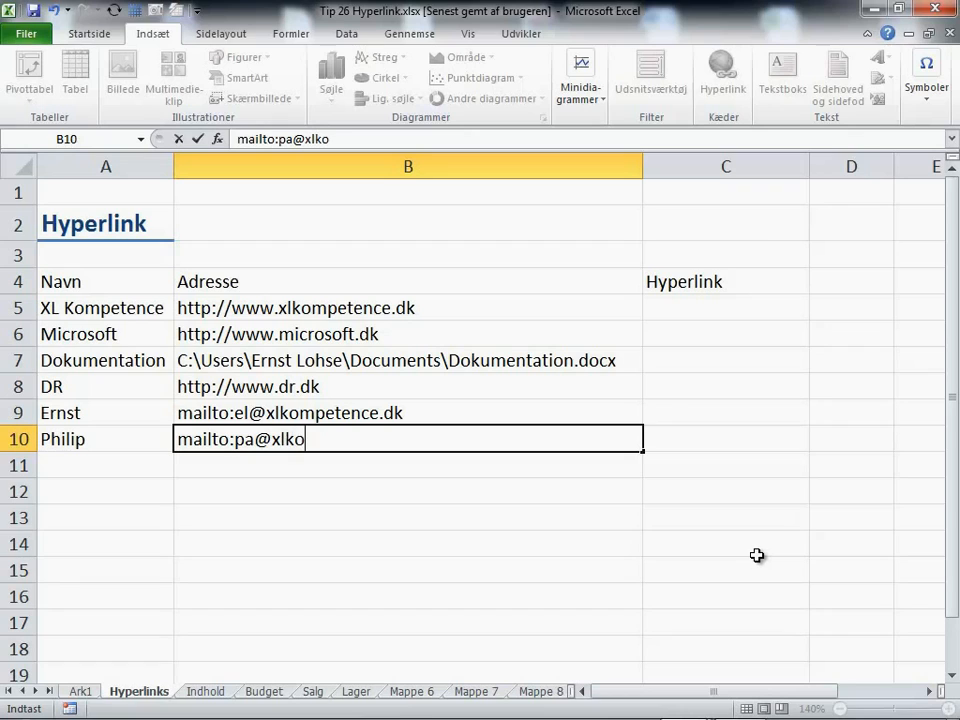
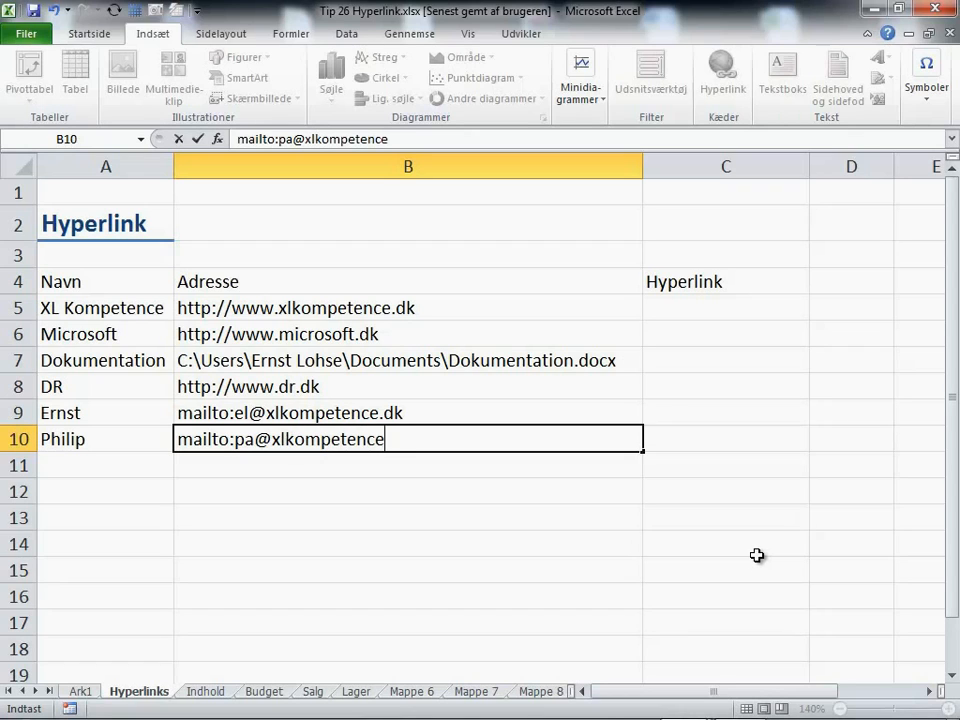
key("Return")
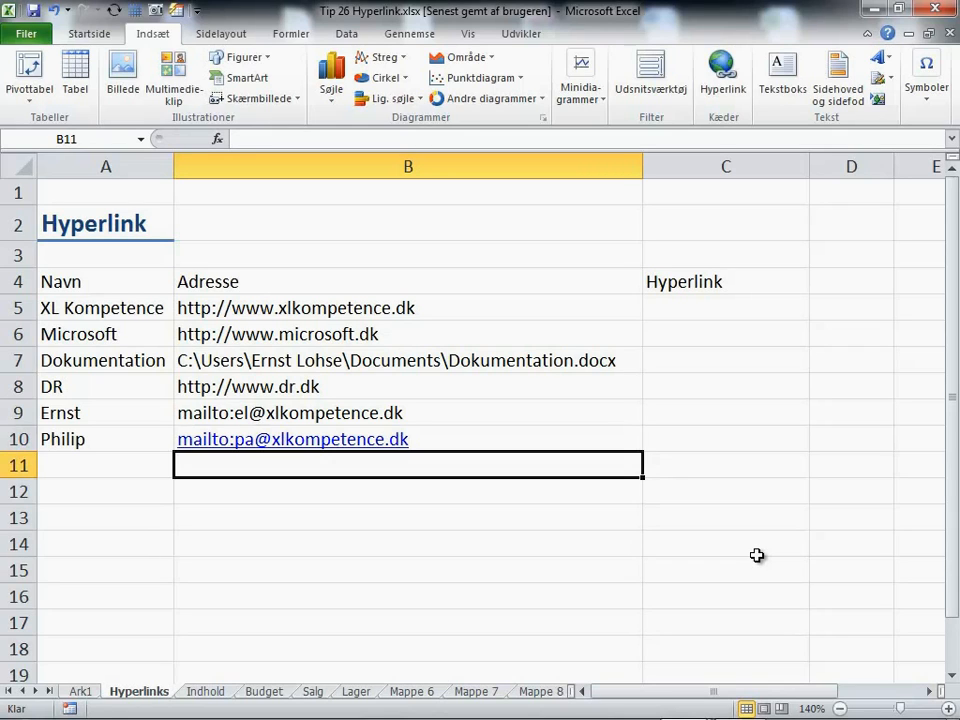
key("ctrl+z")
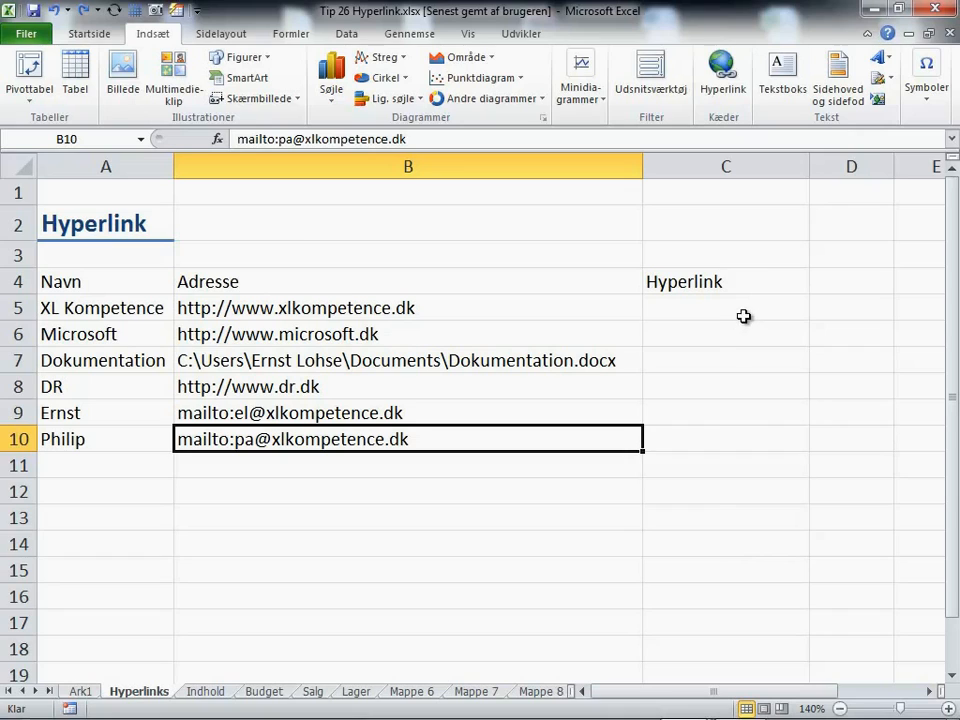
- Fill C5:C10 with =HYPERLINK(B5;A5), linking each name in column A to its address in column B
left_click_drag(744, 316, 739, 431)
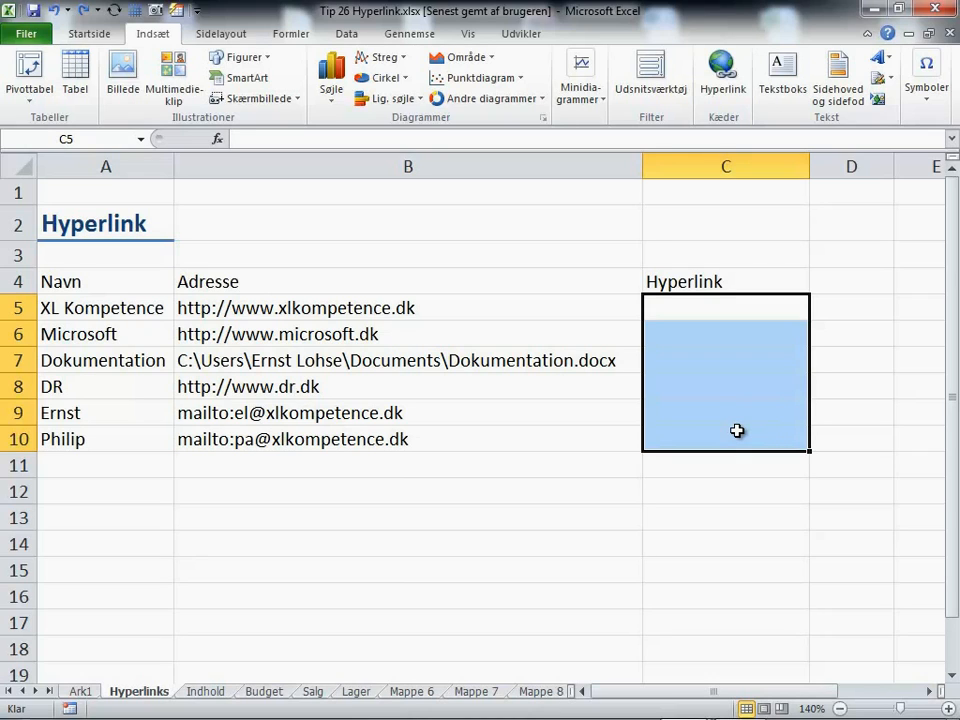
type("=hyper")
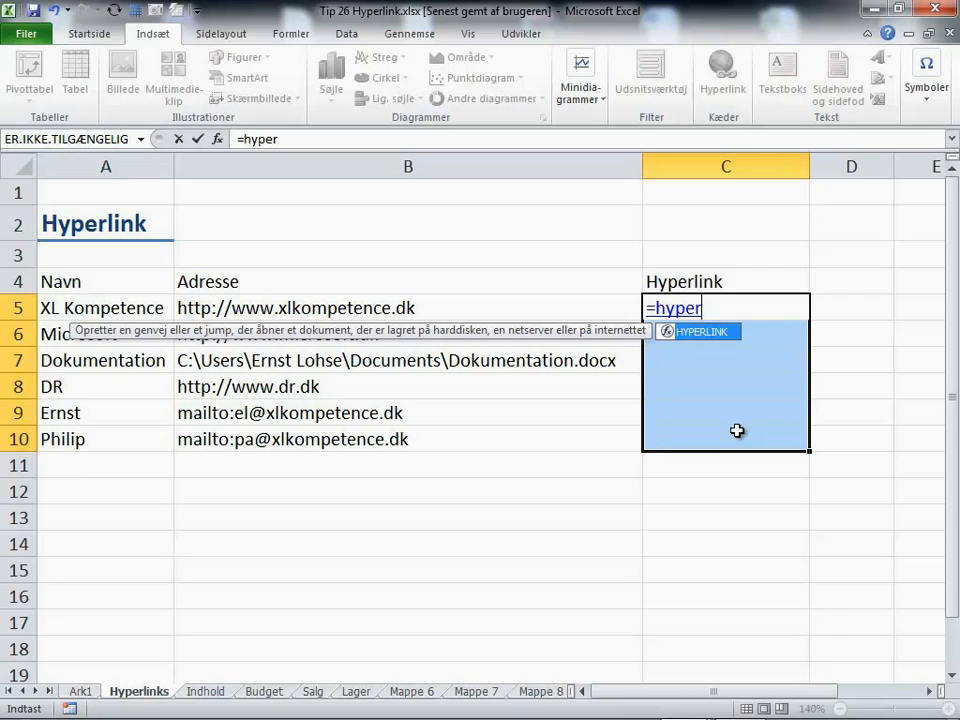
key("Tab")
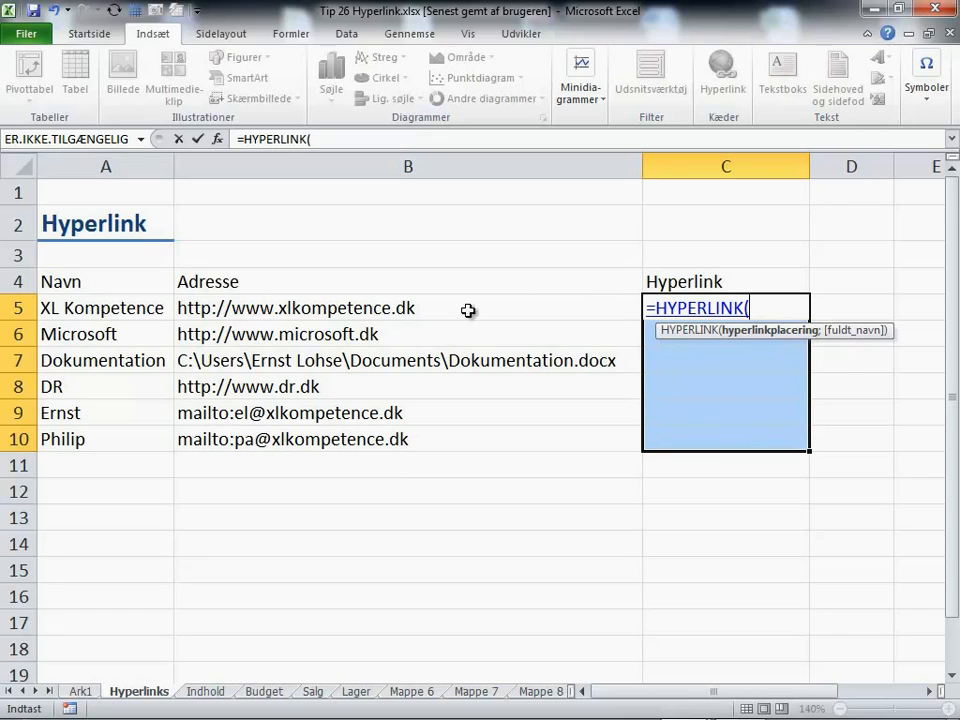
left_click(337, 312)
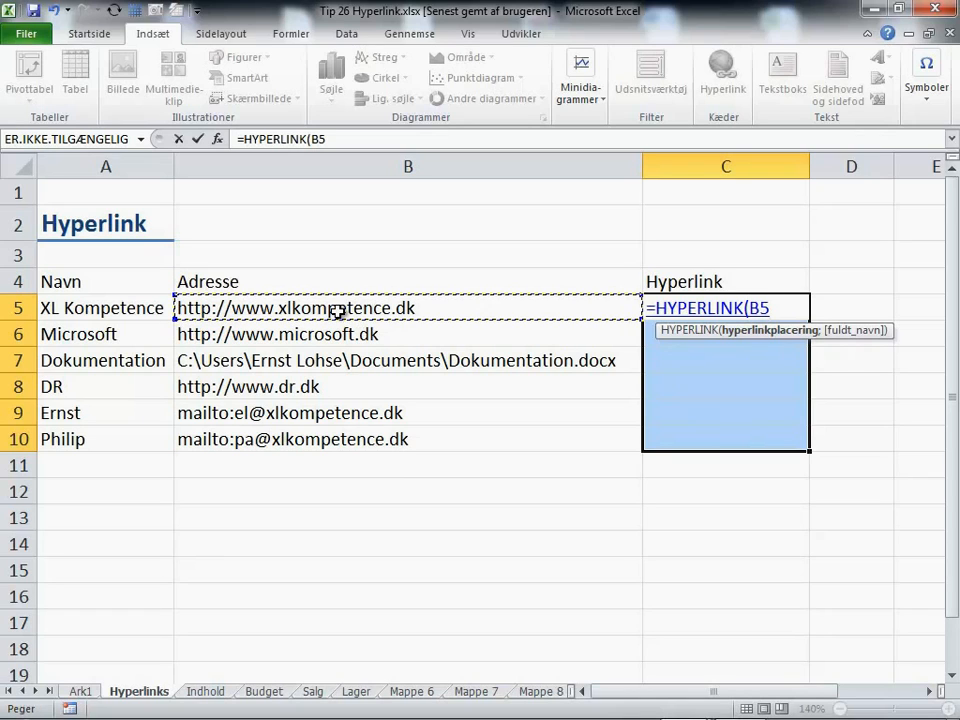
type(";")
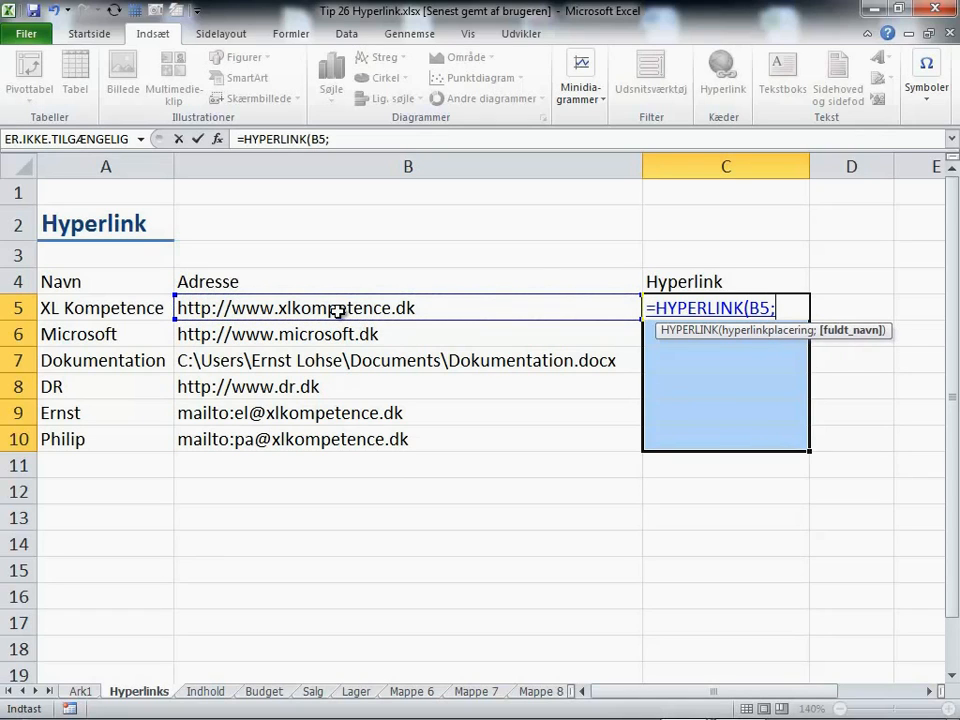
left_click(84, 308)
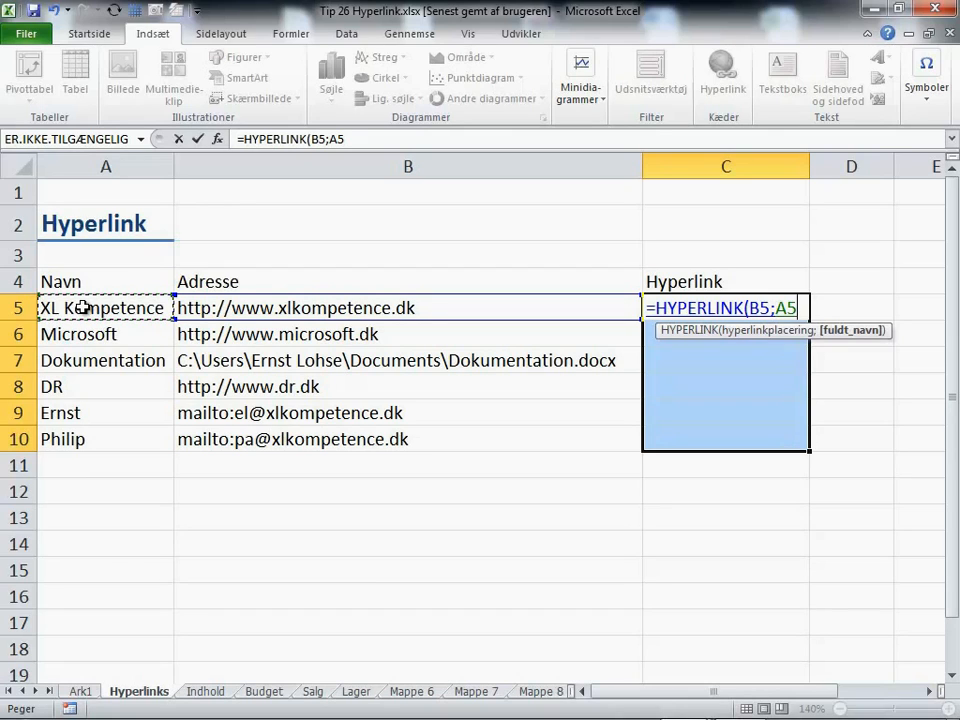
type(")")
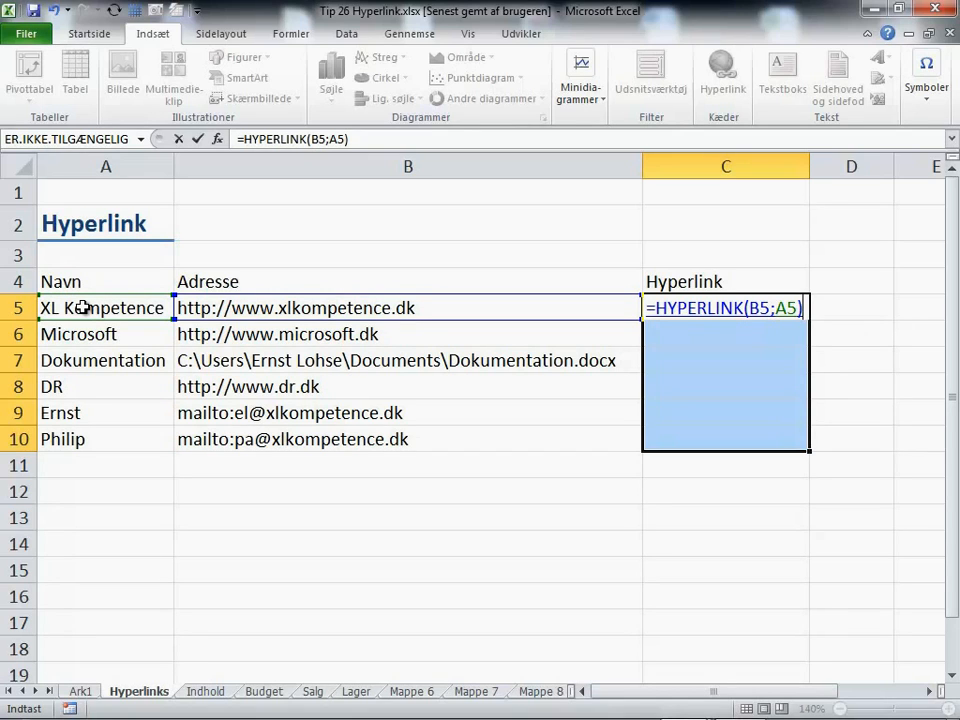
key("ctrl+Return")
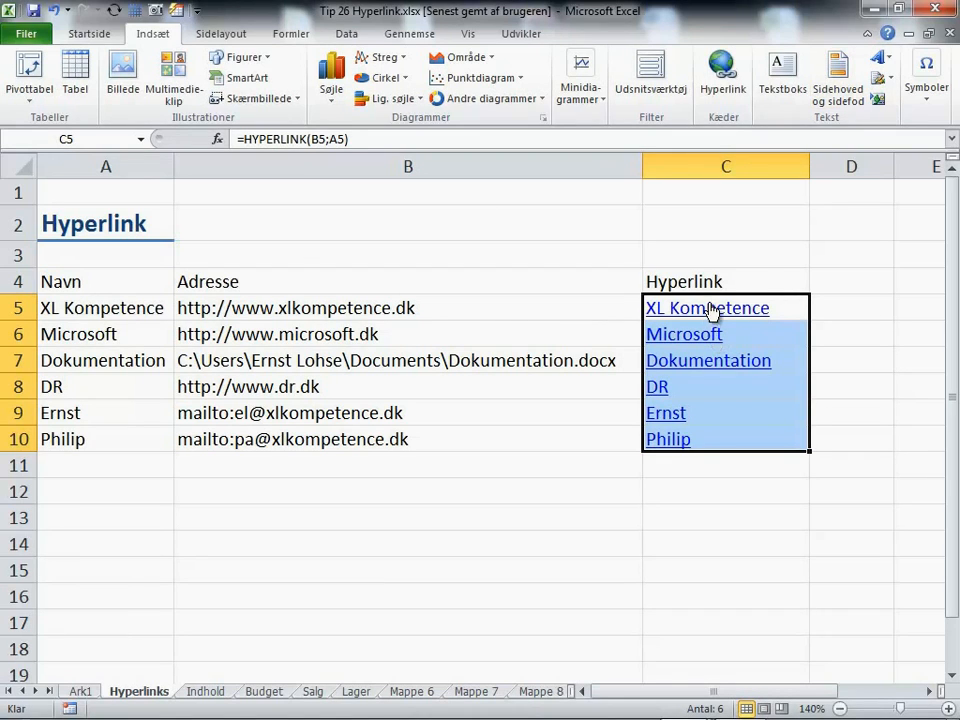
- Open the XL Kompetence website from the C5 link, then close the browser
left_click(574, 486)
left_click(677, 313)
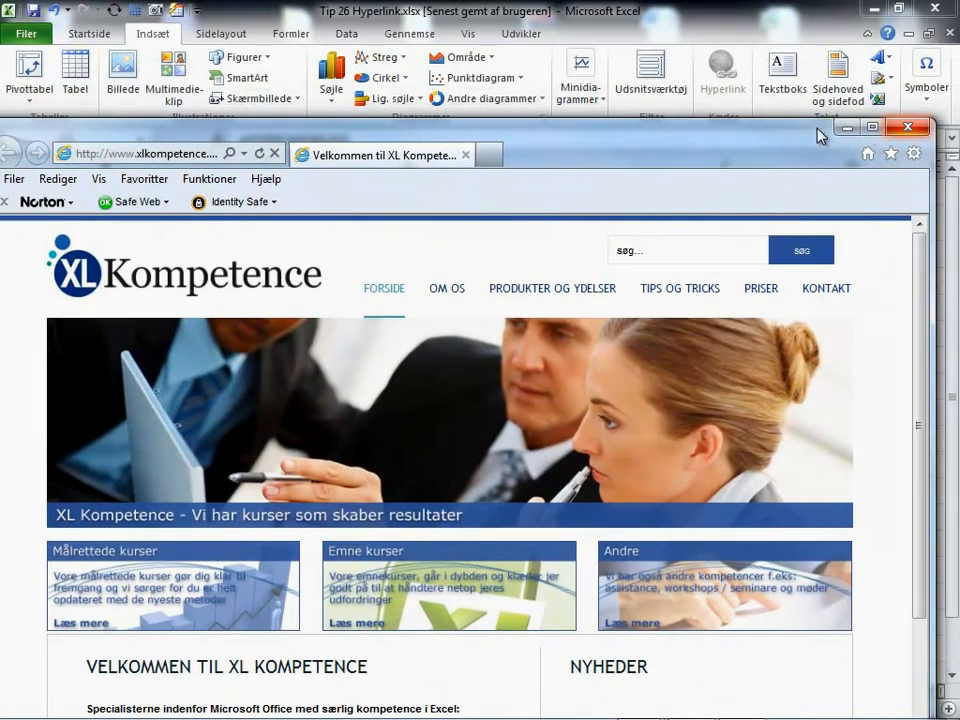
left_click(906, 127)
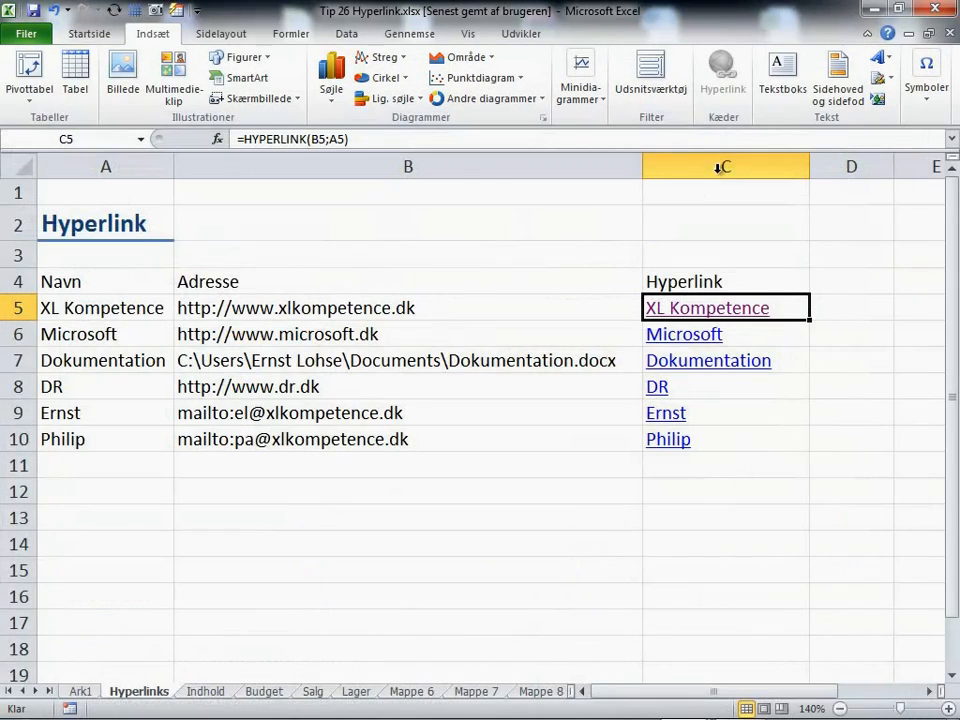
- Open and close Dokumentation.docx from its link, then follow the e-mail link in C9
left_click(682, 360)
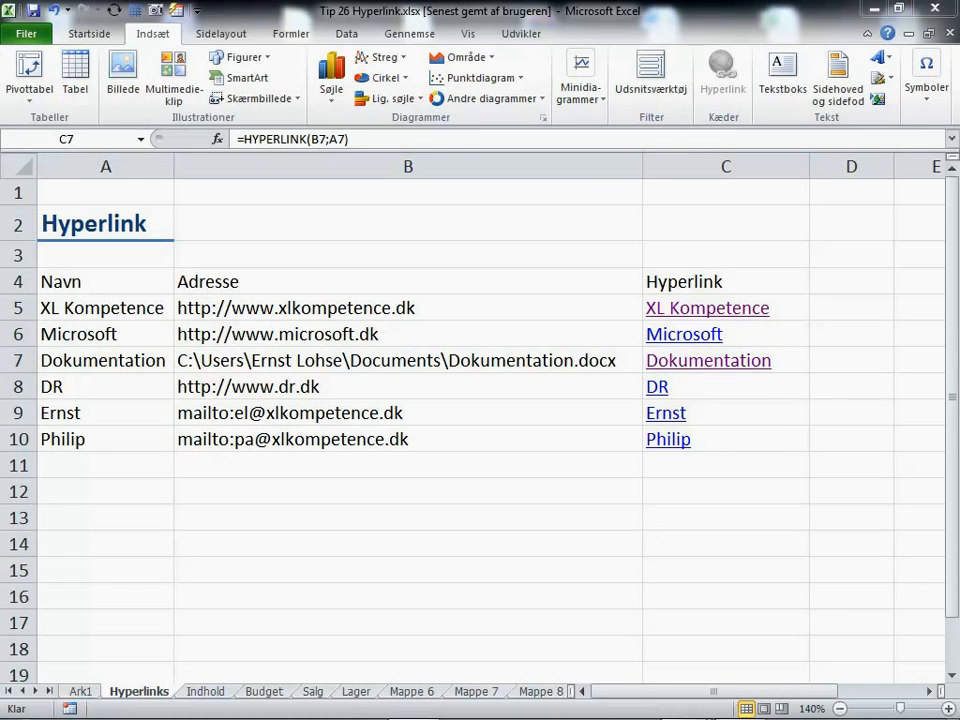
left_click_drag(959, 30, 529, 225)
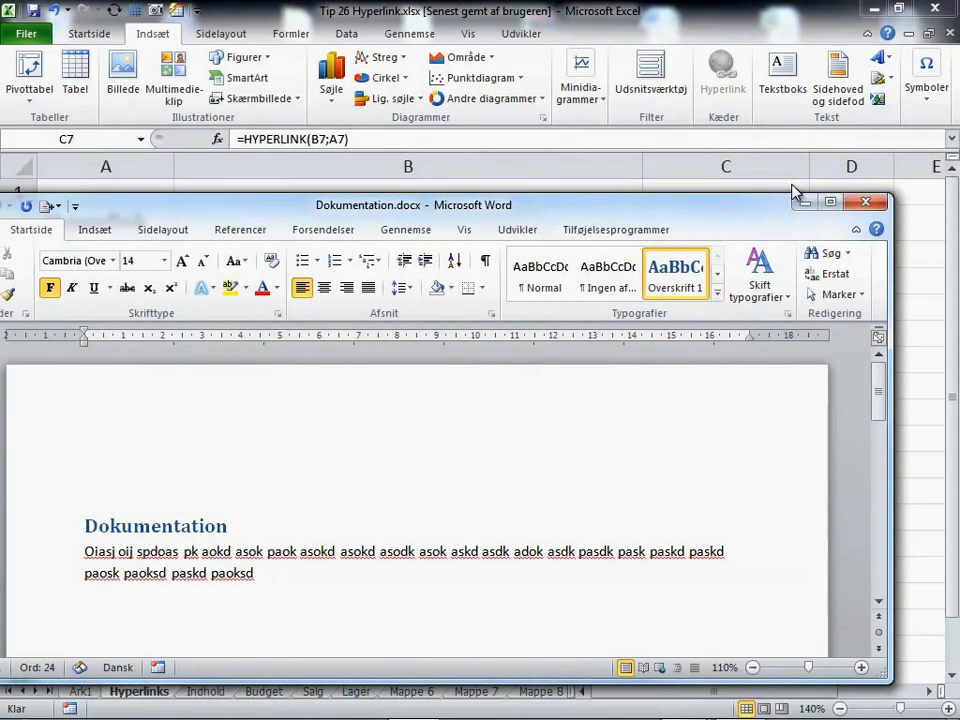
left_click(866, 202)
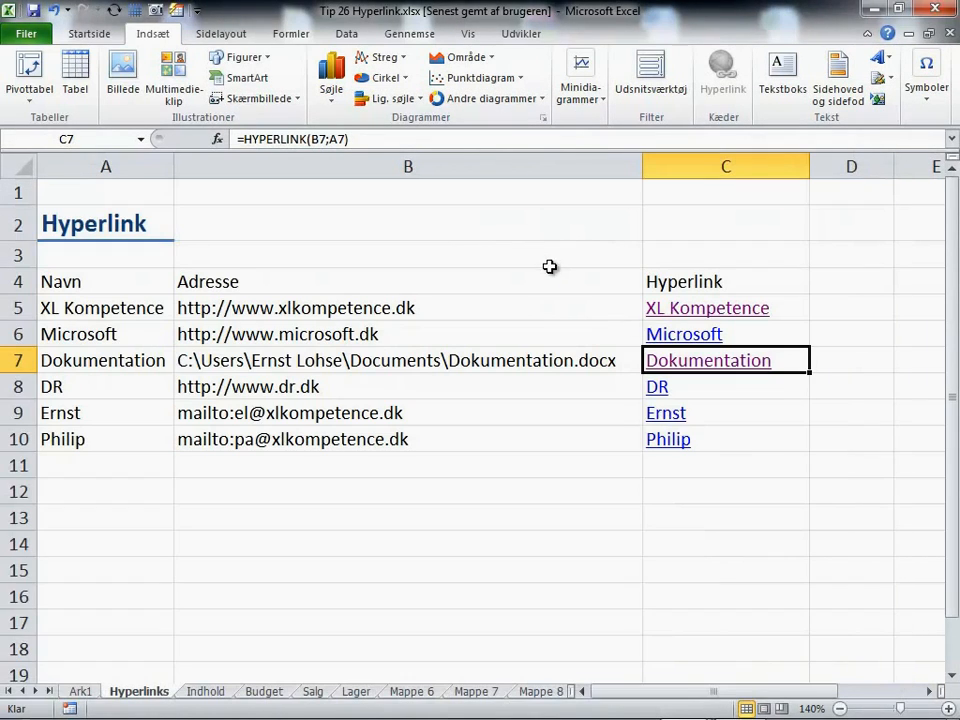
left_click(687, 420)
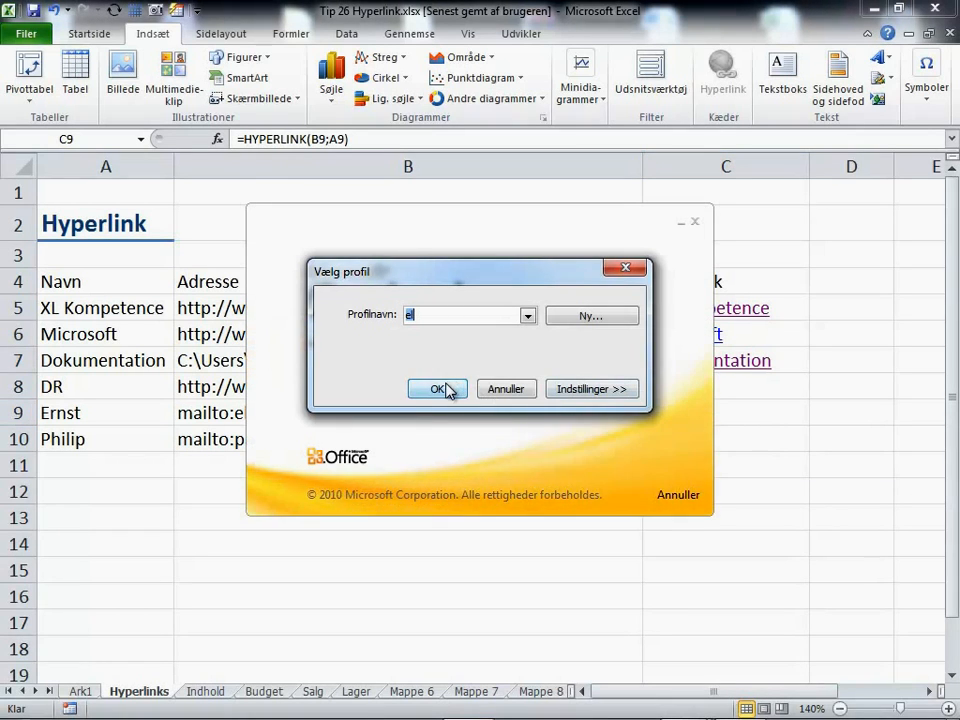
- Confirm the mail profile, then close the pre-addressed message choosing Nej to discard it
left_click(437, 389)
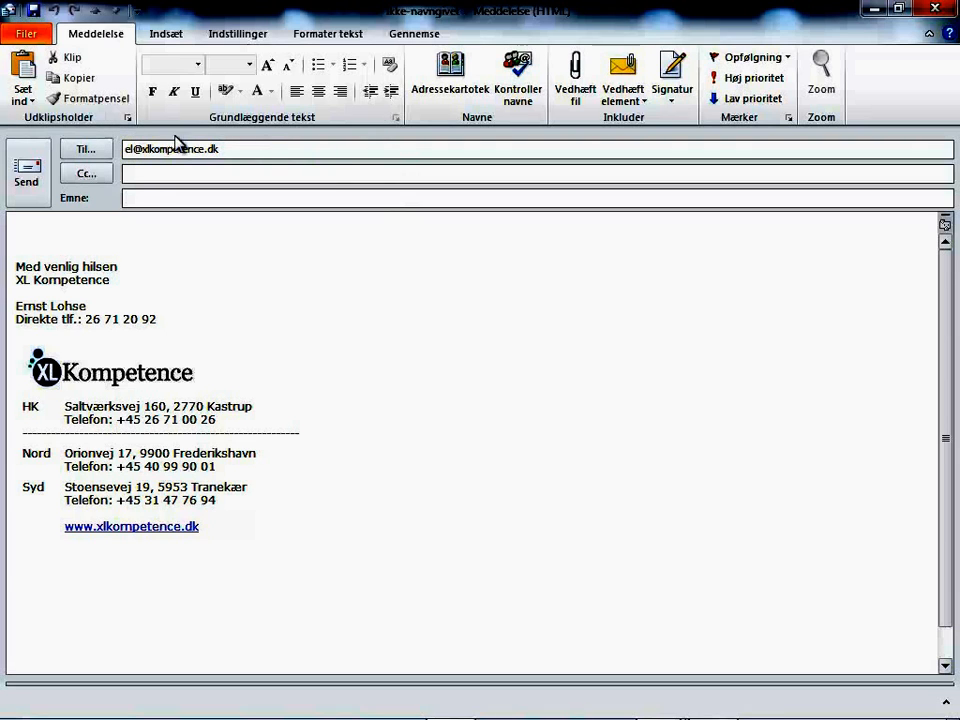
left_click(935, 8)
left_click(476, 417)
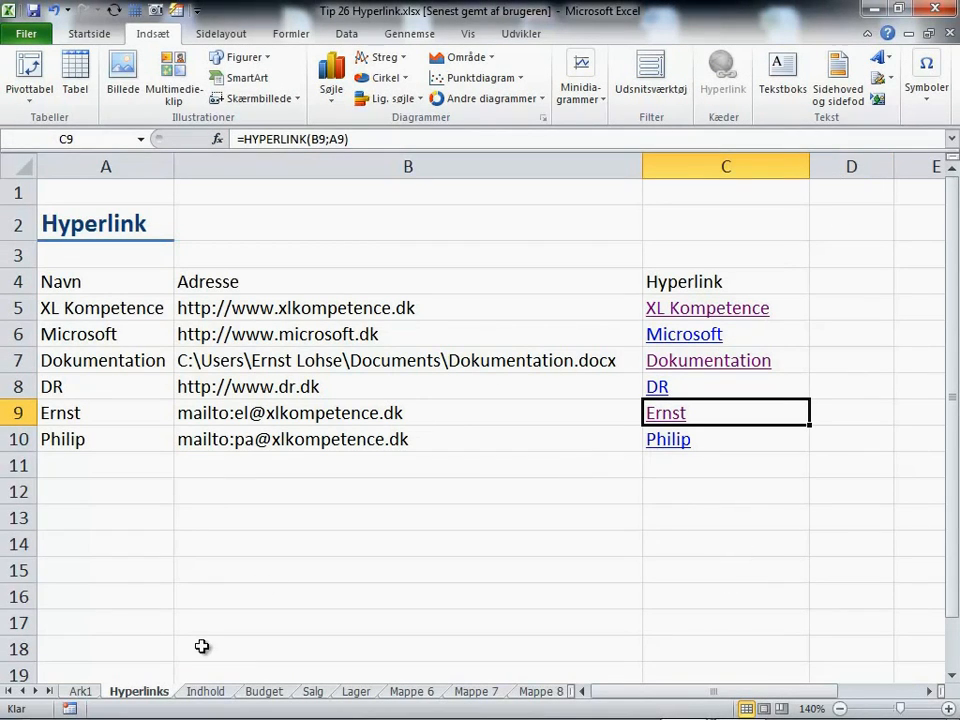
- Go to the Indhold worksheet
left_click(209, 691)
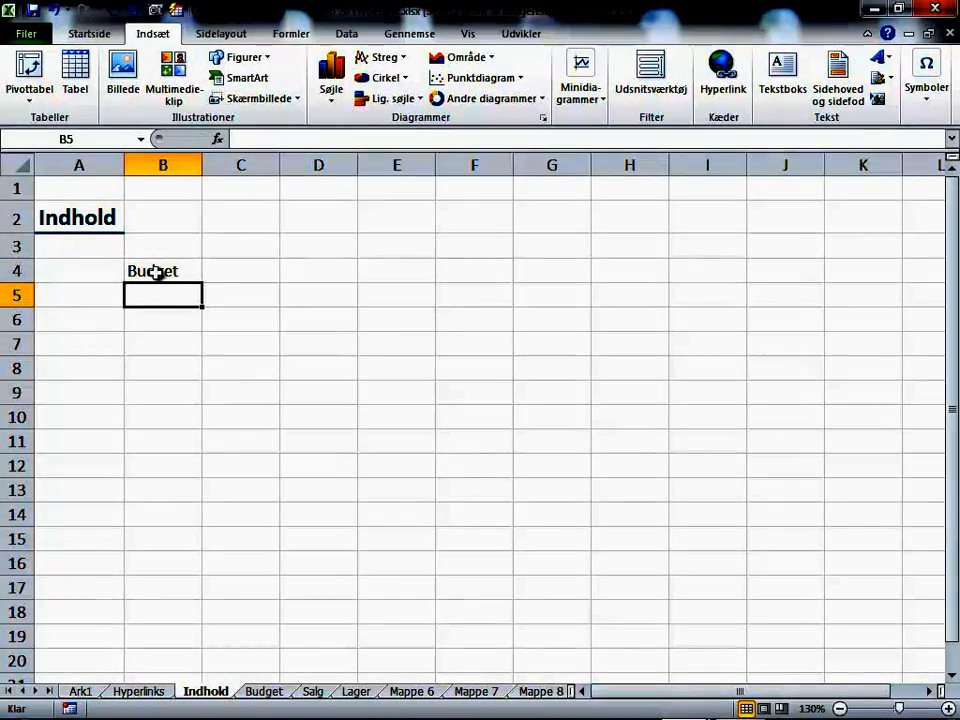
- Hyperlink 'Budget' in B4 to cell A1 of the Budget sheet
right_click(154, 274)
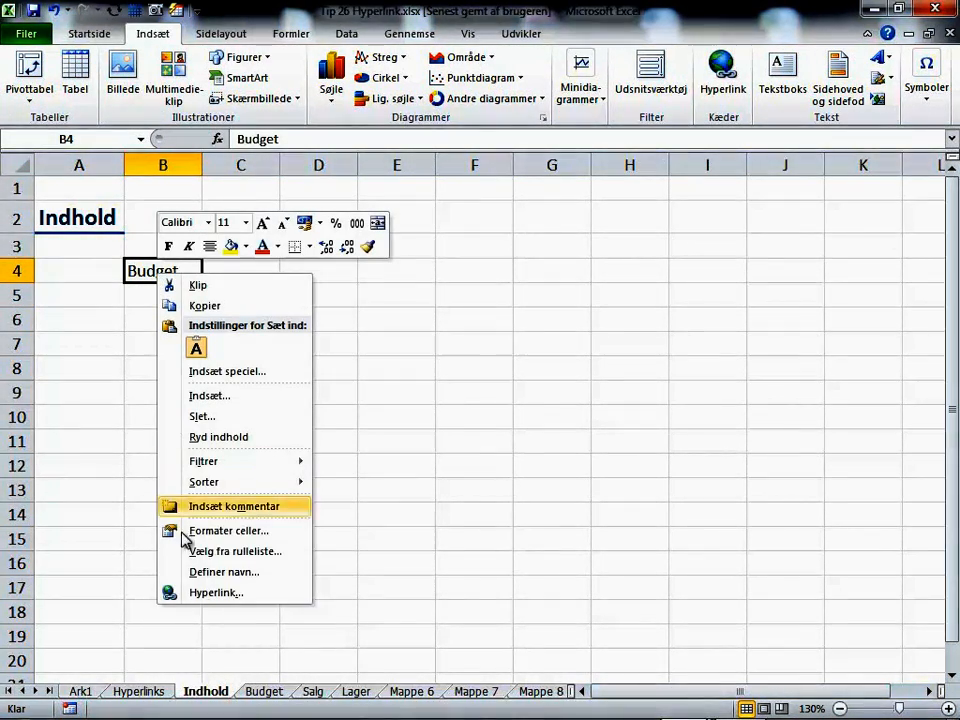
left_click(205, 593)
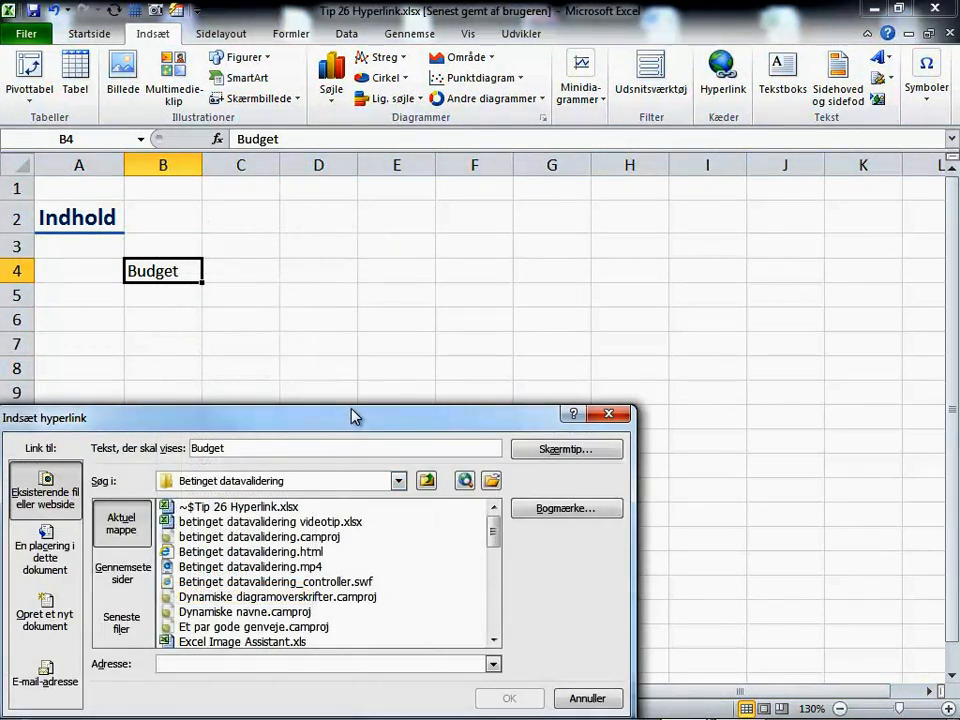
left_click_drag(352, 418, 512, 178)
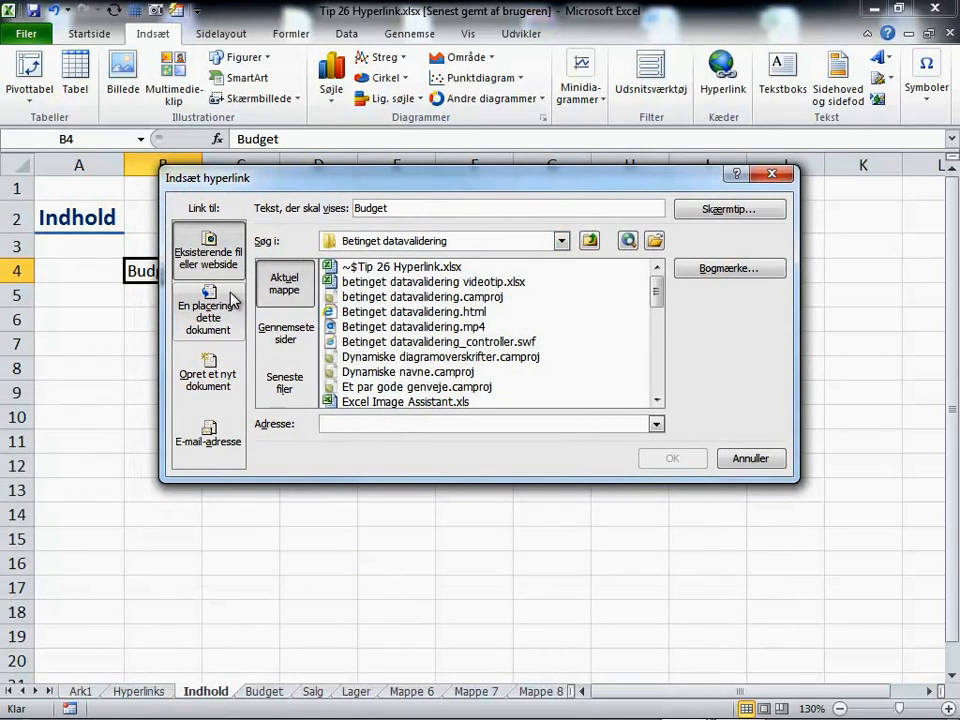
left_click(208, 312)
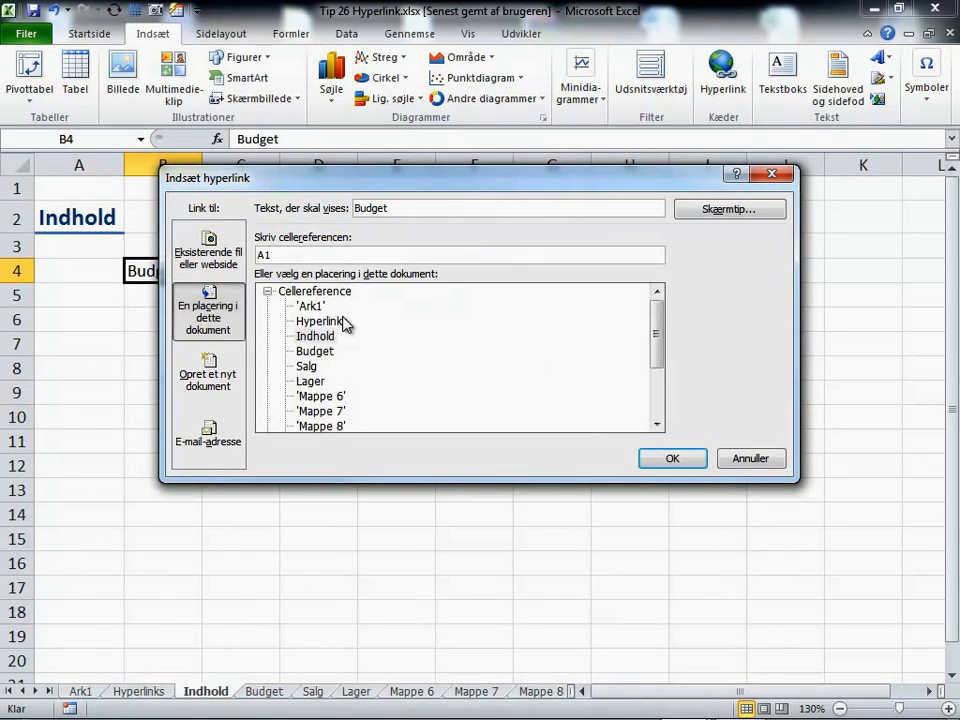
left_click(316, 353)
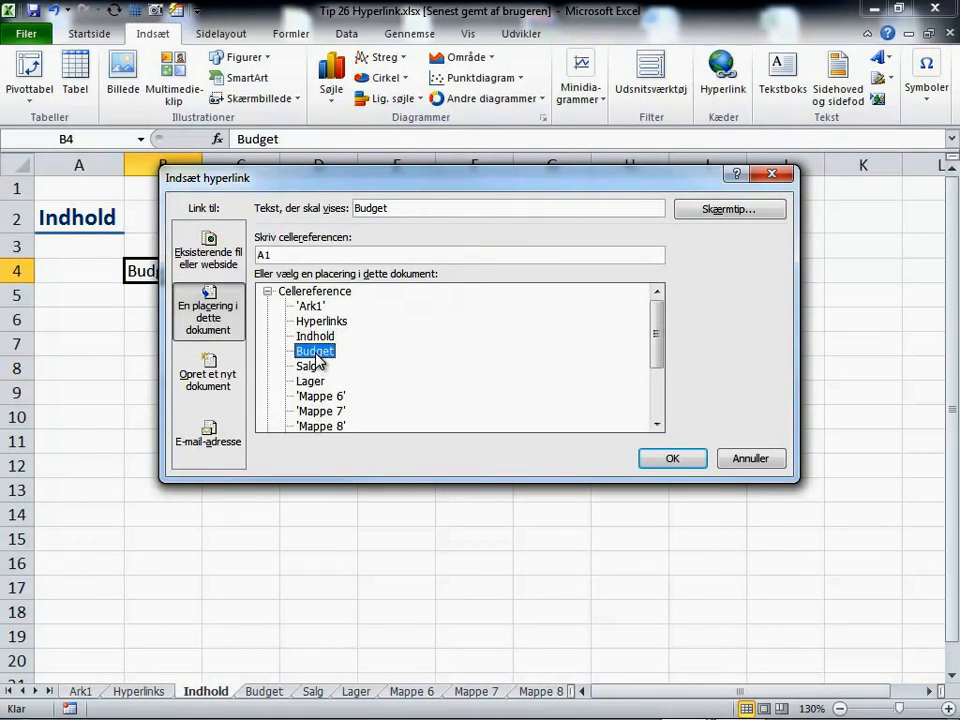
double_click(283, 257)
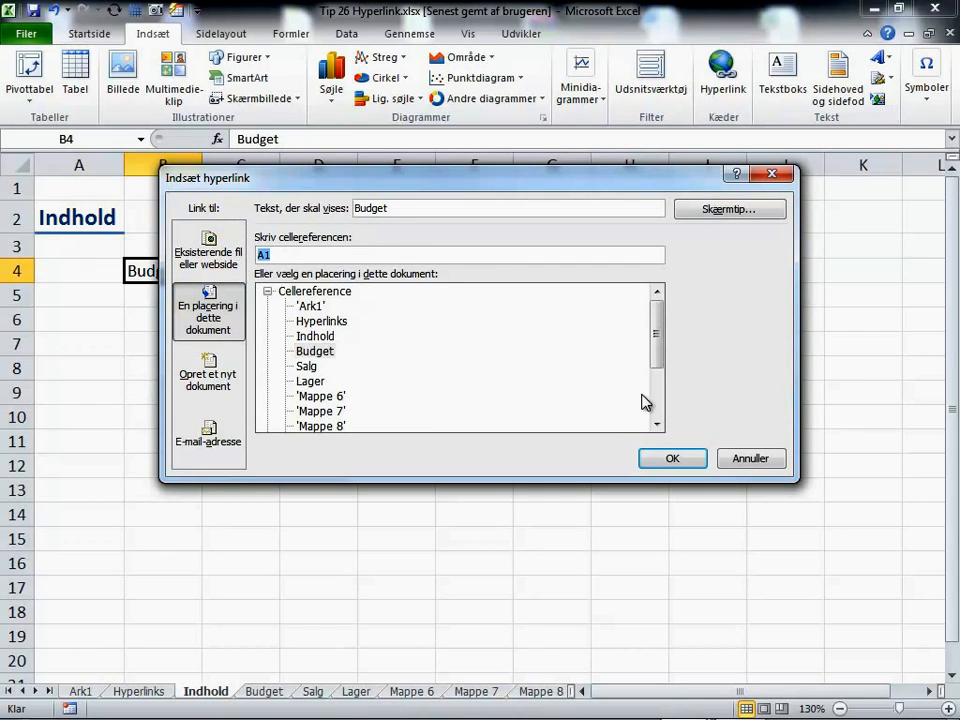
left_click(672, 457)
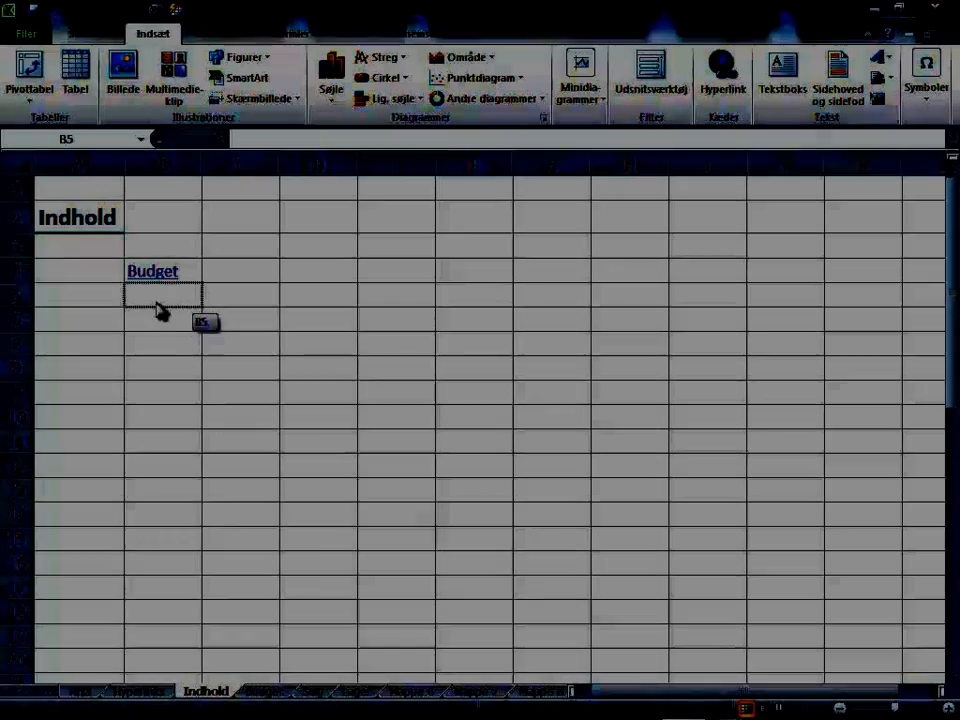
right_click(157, 305)
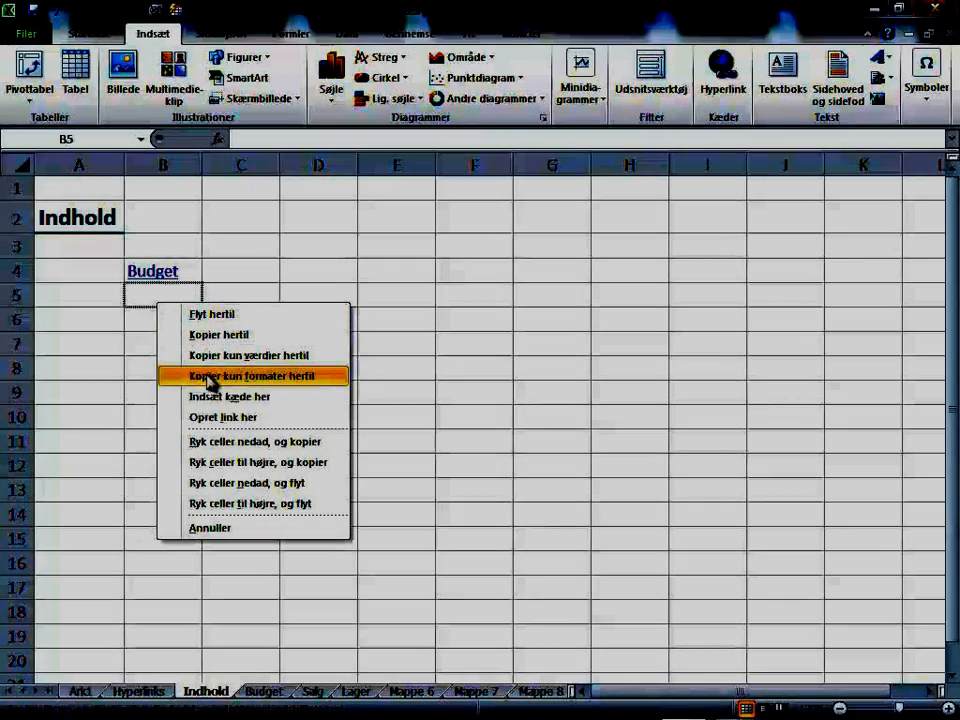